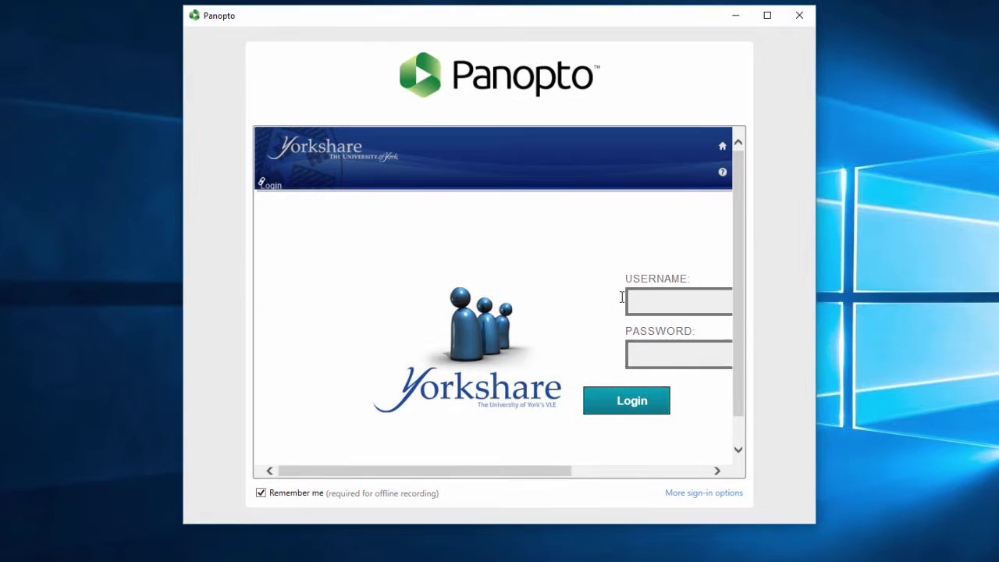
Sign in to Panopto with your Yorkshare username and password
text(mc19••••••)
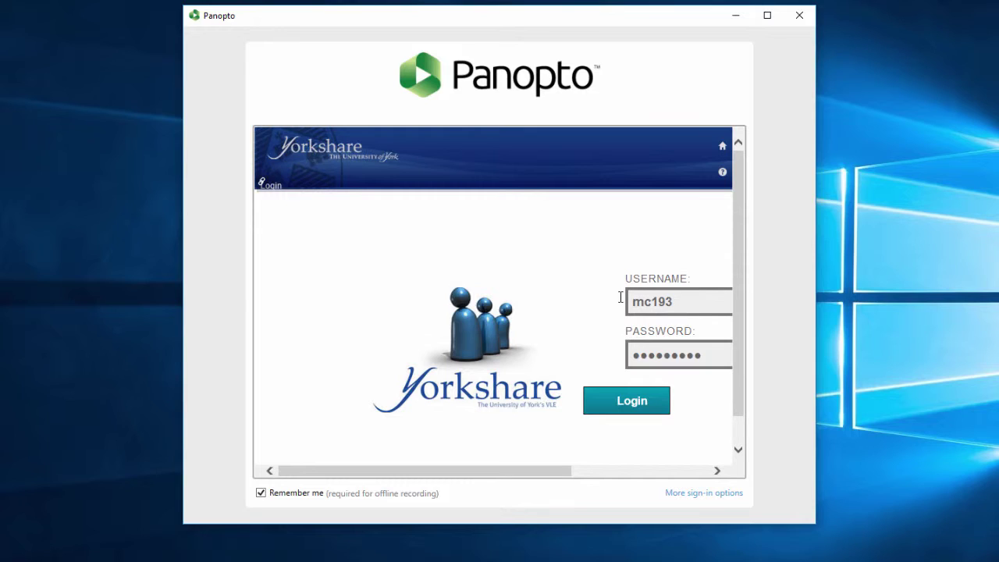
key(Return)
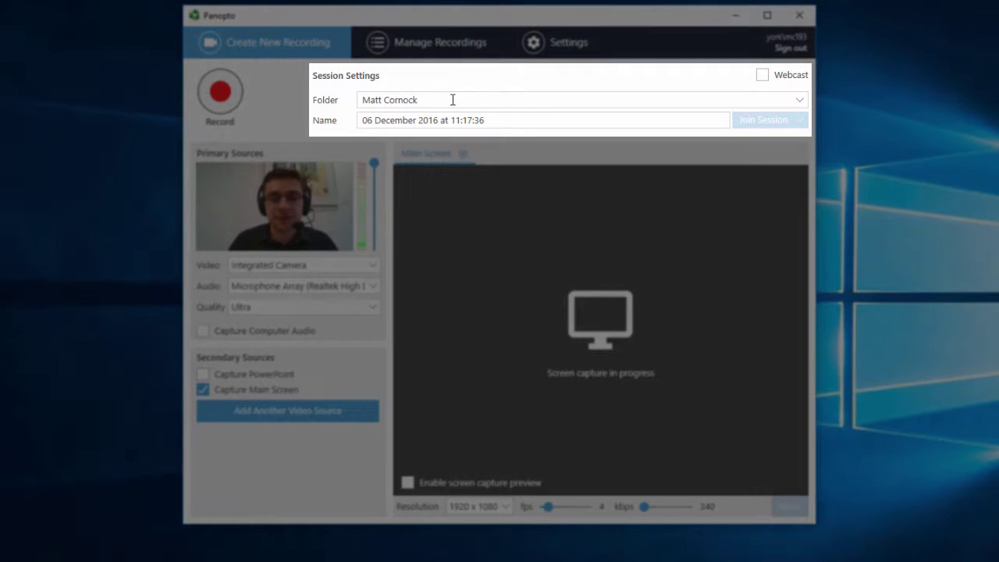
Filter the folder list by your own name and choose your Video Feedback folder as the destination
click(460, 101)
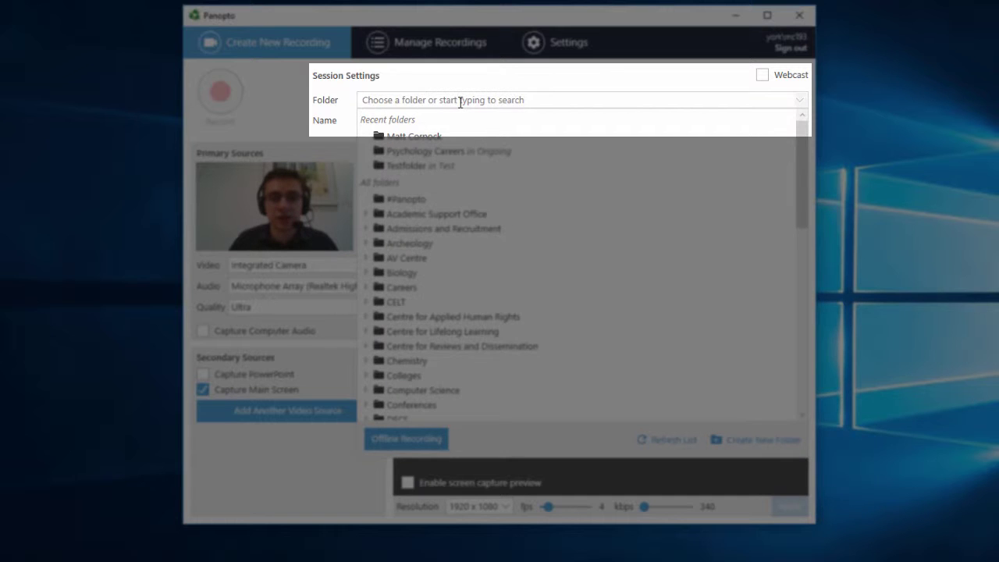
text(matt cornock)
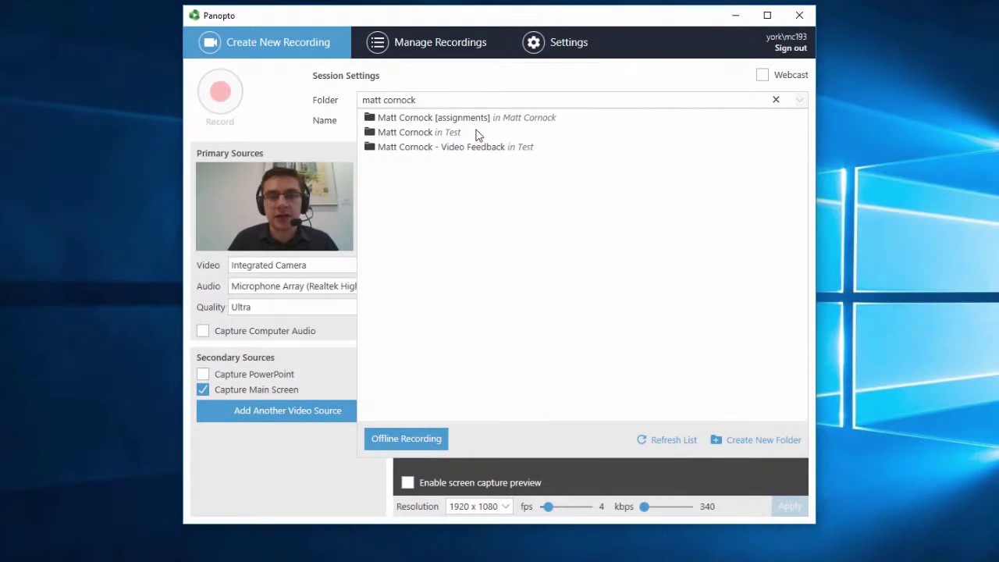
click(436, 148)
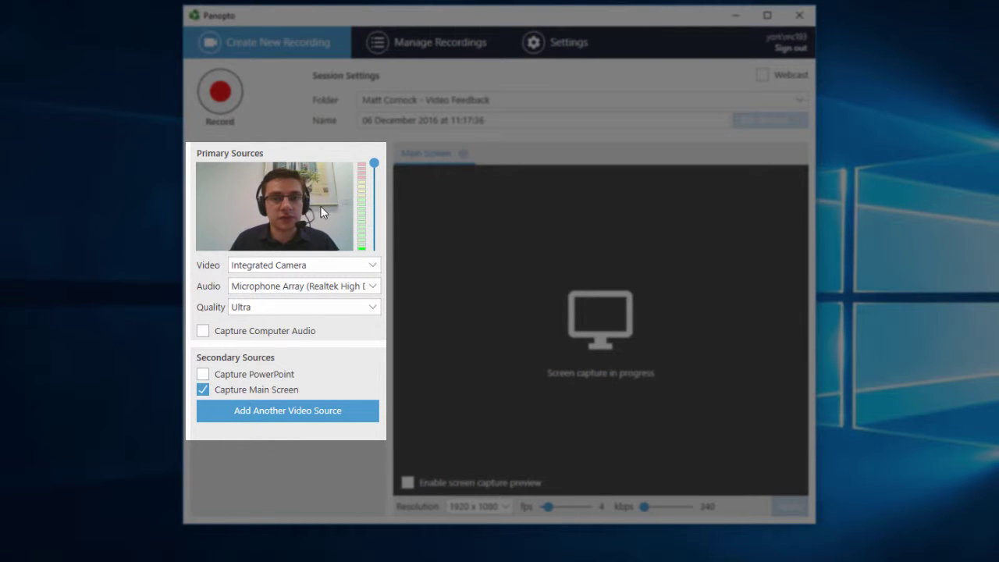
click(372, 266)
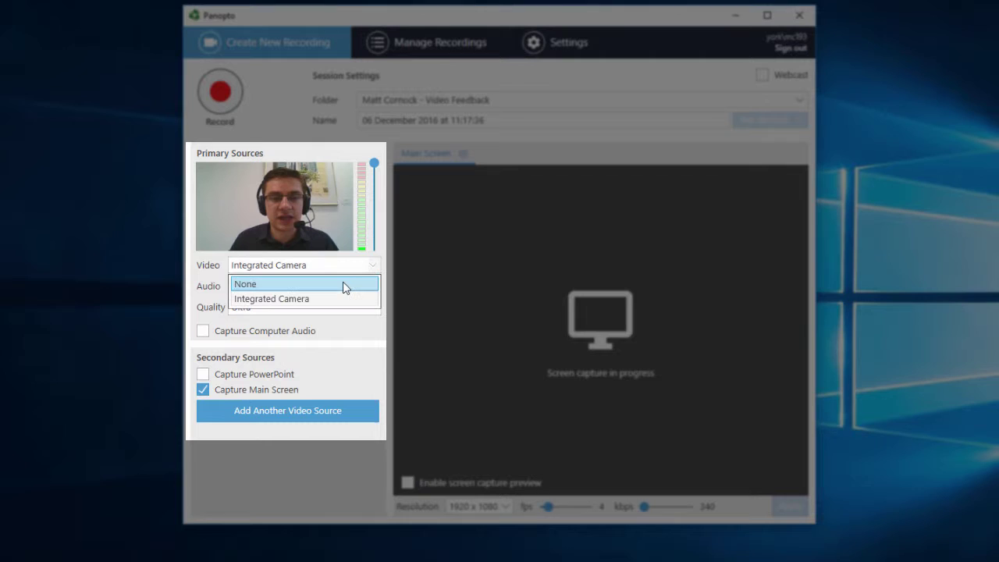
click(347, 288)
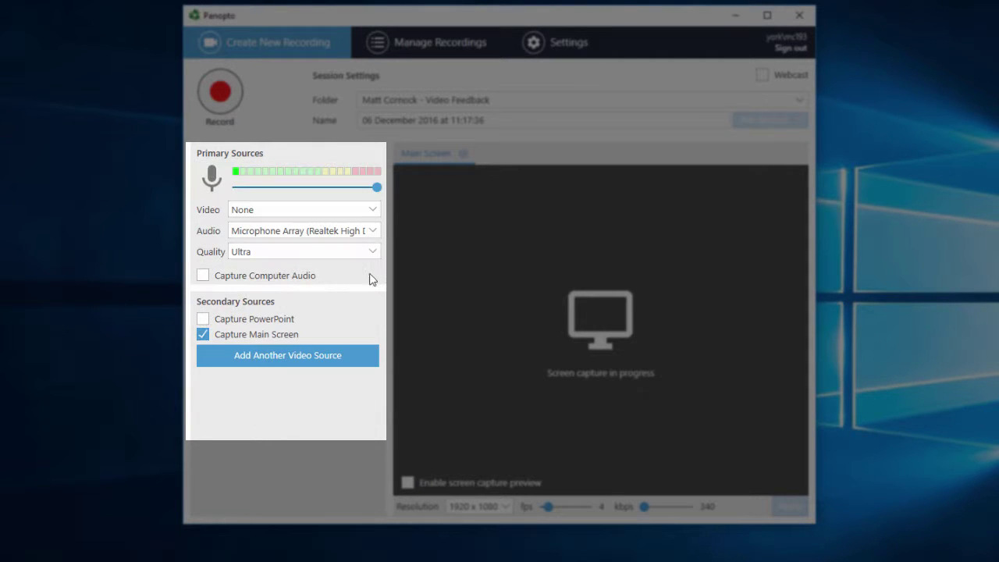
click(376, 210)
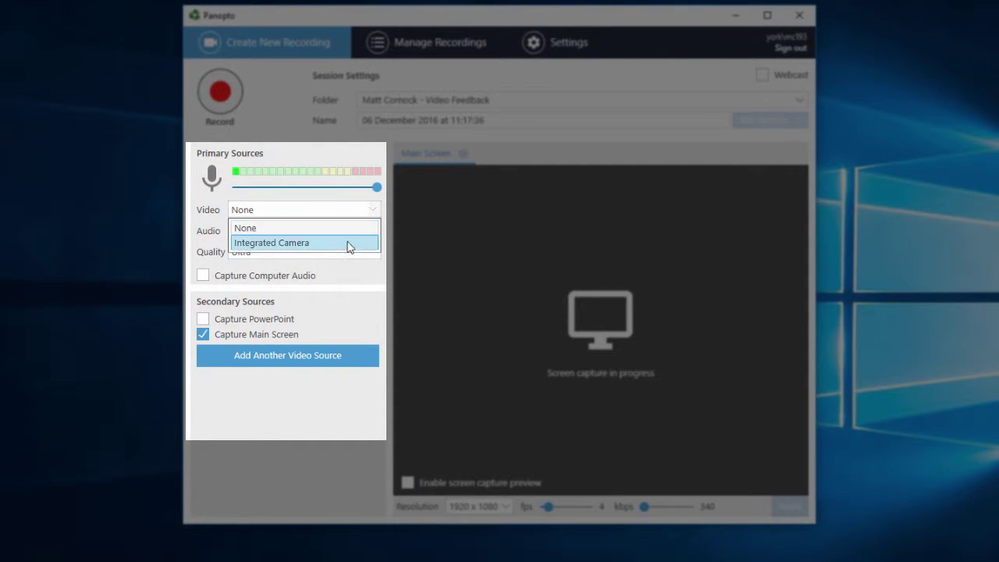
click(350, 245)
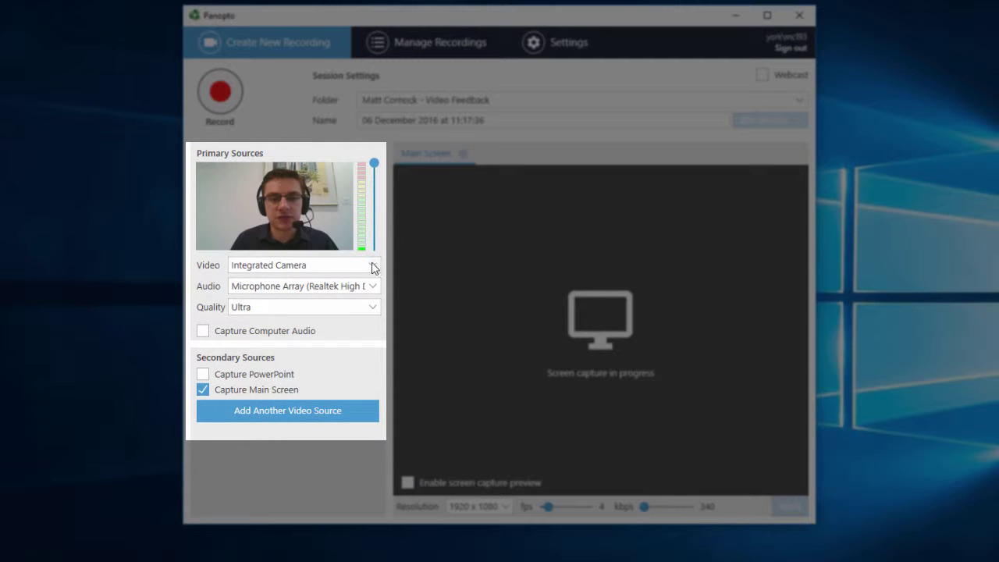
click(373, 286)
click(365, 326)
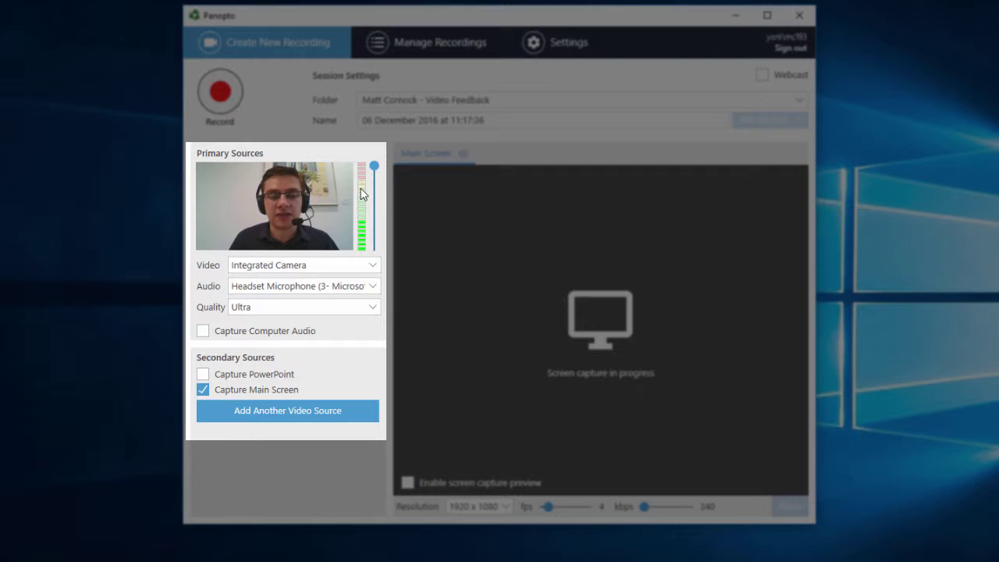
click(372, 288)
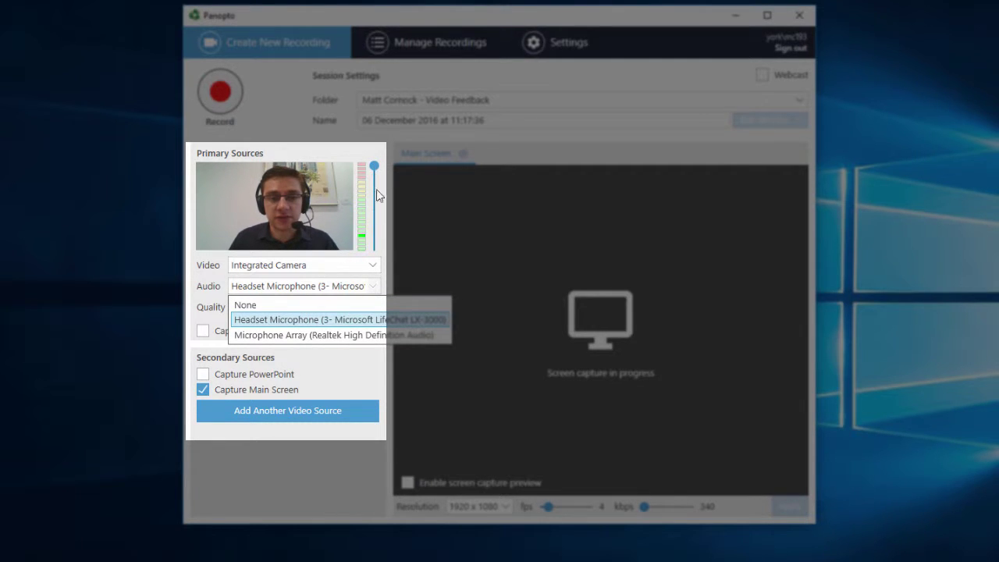
click(325, 337)
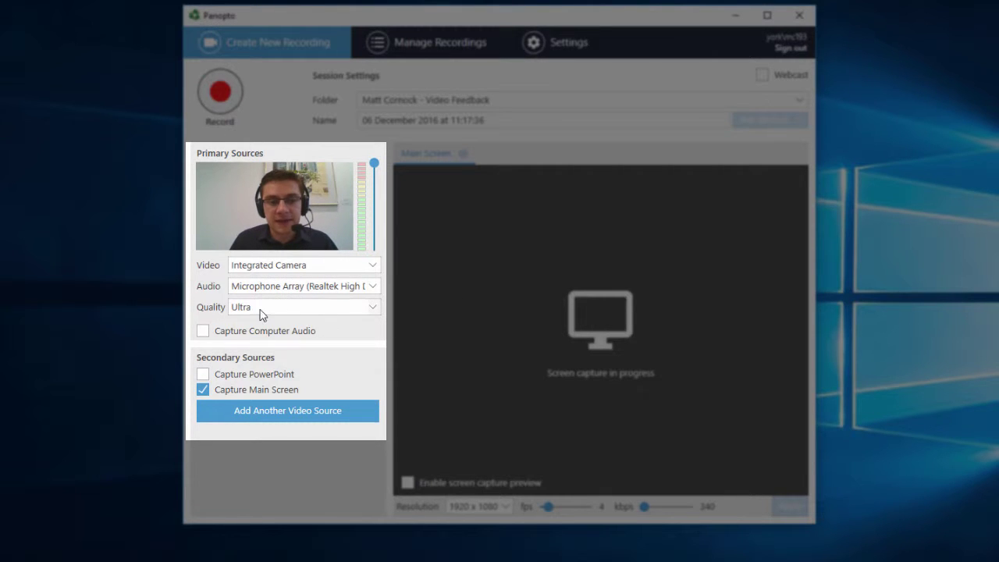
click(310, 313)
click(328, 355)
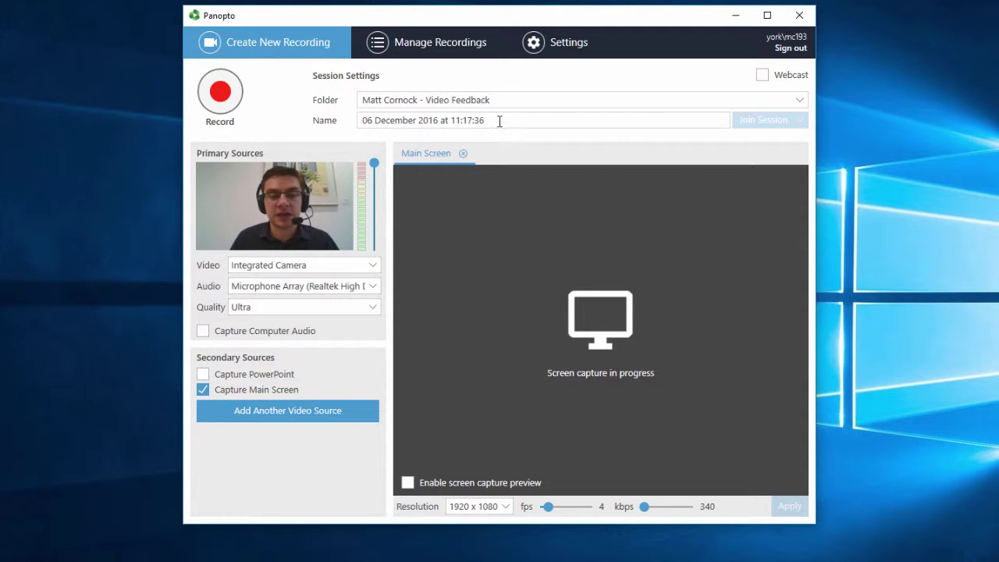
Replace the date-based session name with 'MODULE - Student A'
drag(499, 121, 320, 123)
text(Stu)
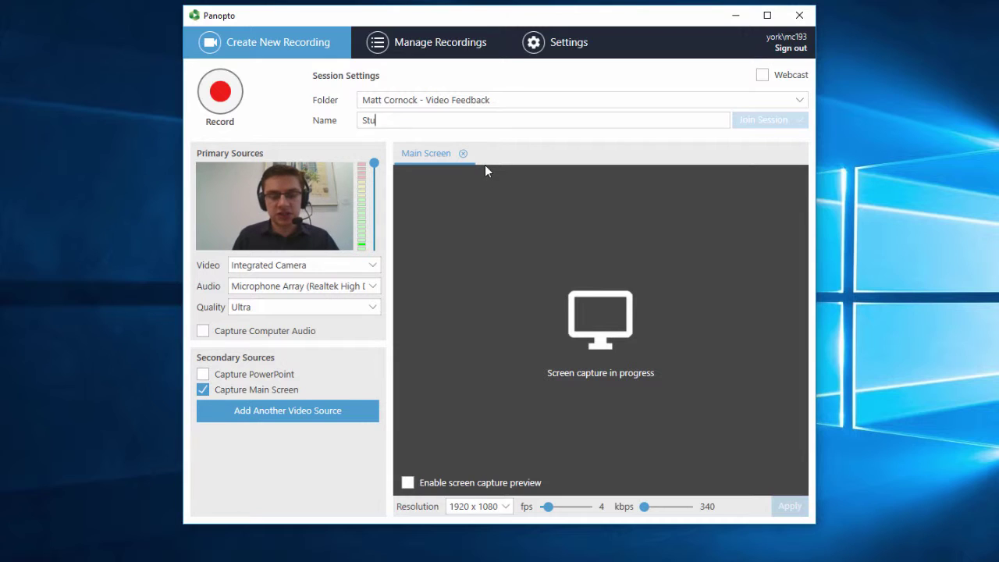
text(dent A)
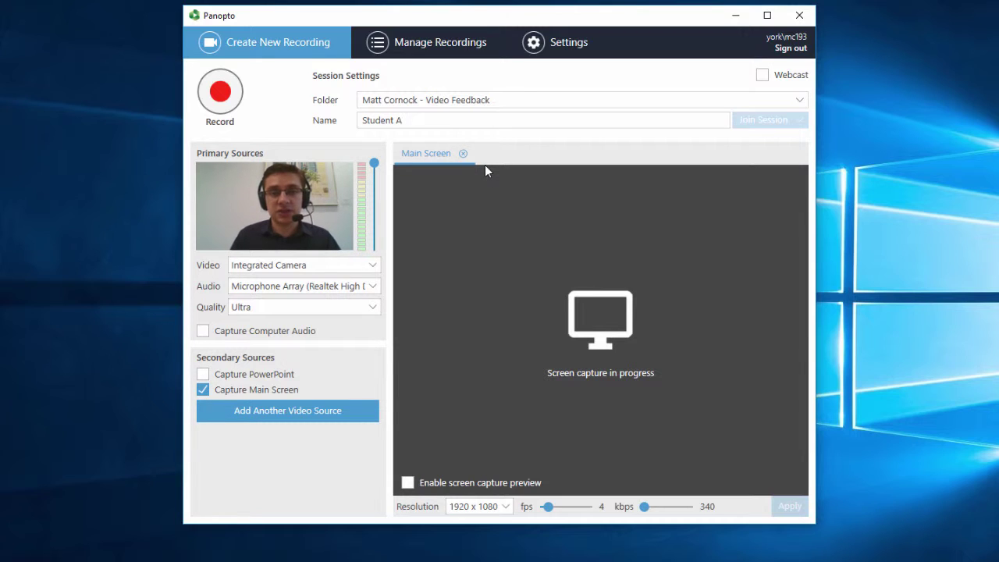
key(Home)
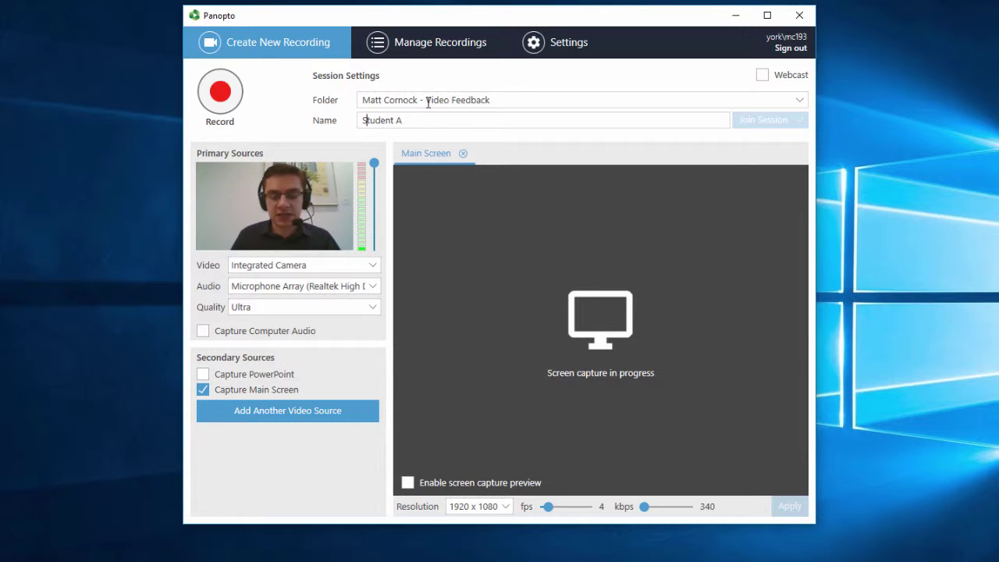
text(MODU)
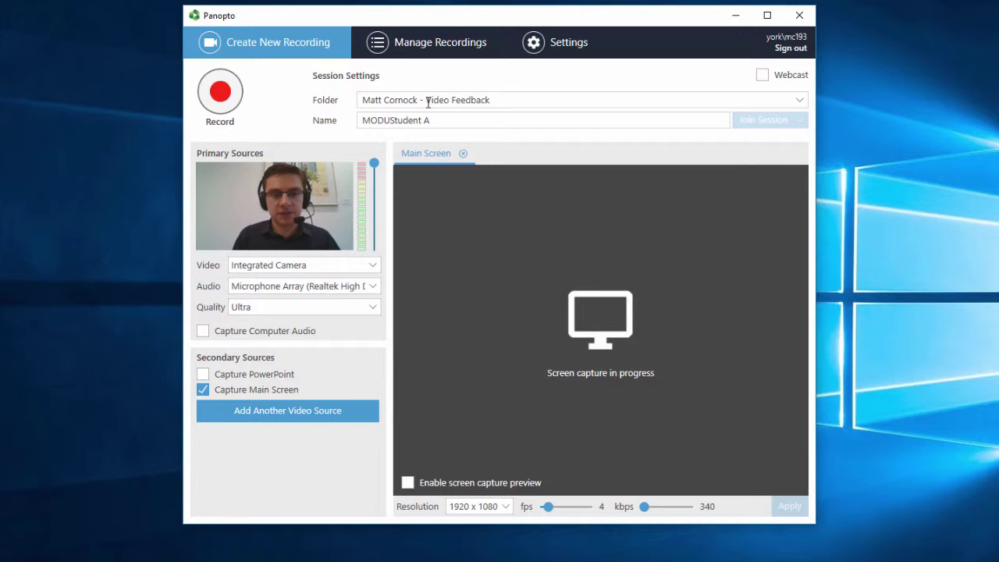
text(LE -)
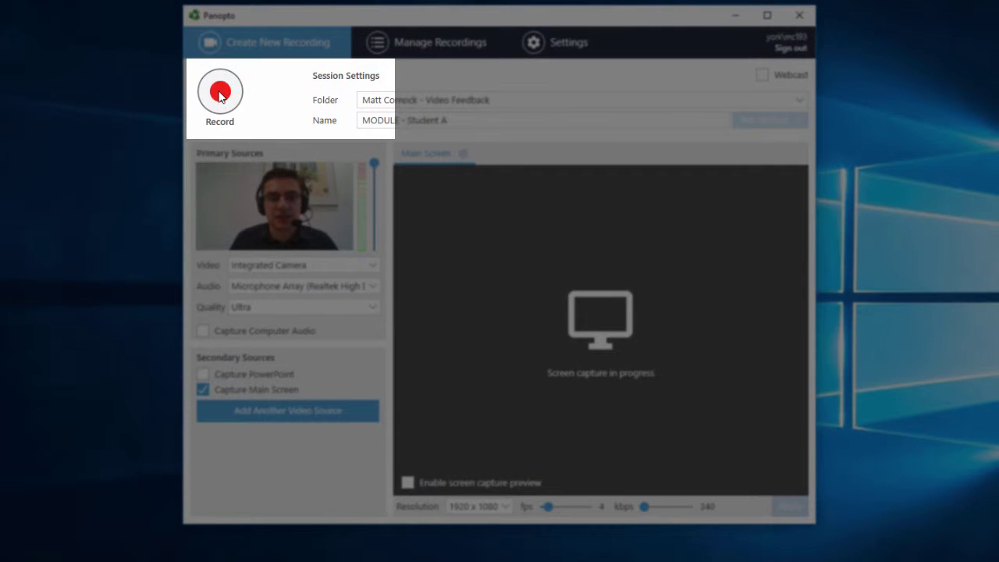
Start the recording and minimise the Panopto recorder to reveal the Word essay
click(221, 101)
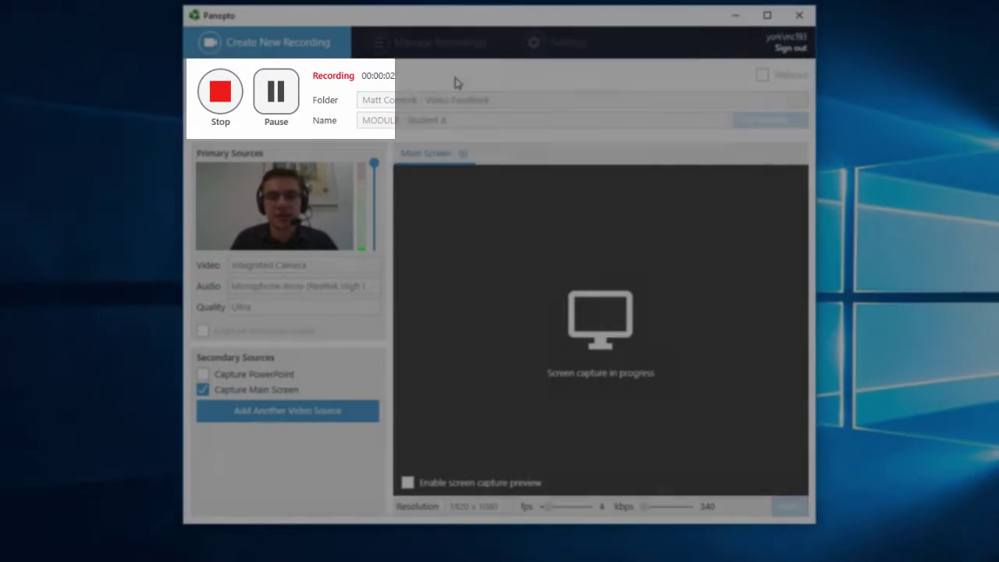
click(736, 17)
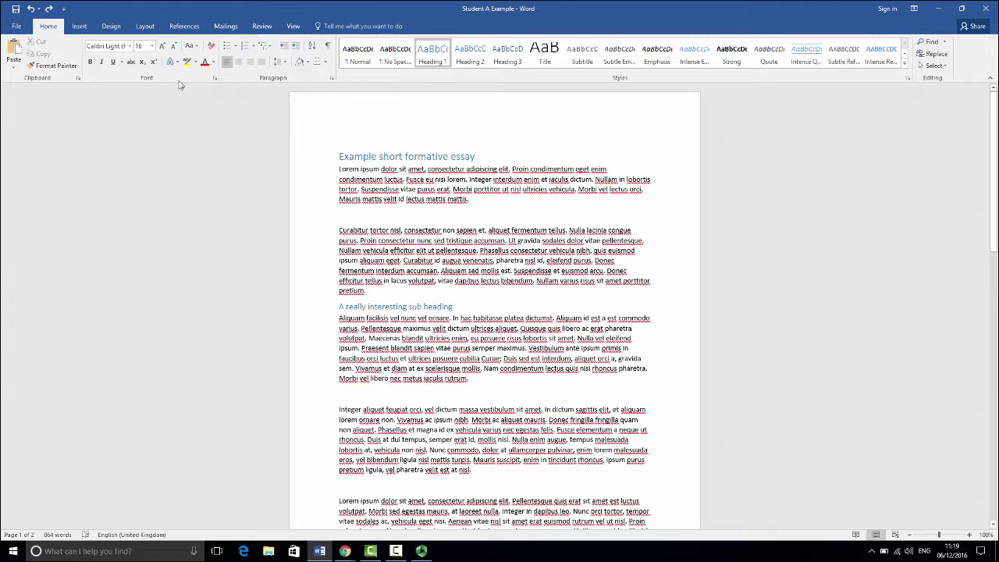
Zoom the essay to Page Width and select the opening lines under the sub heading
click(290, 26)
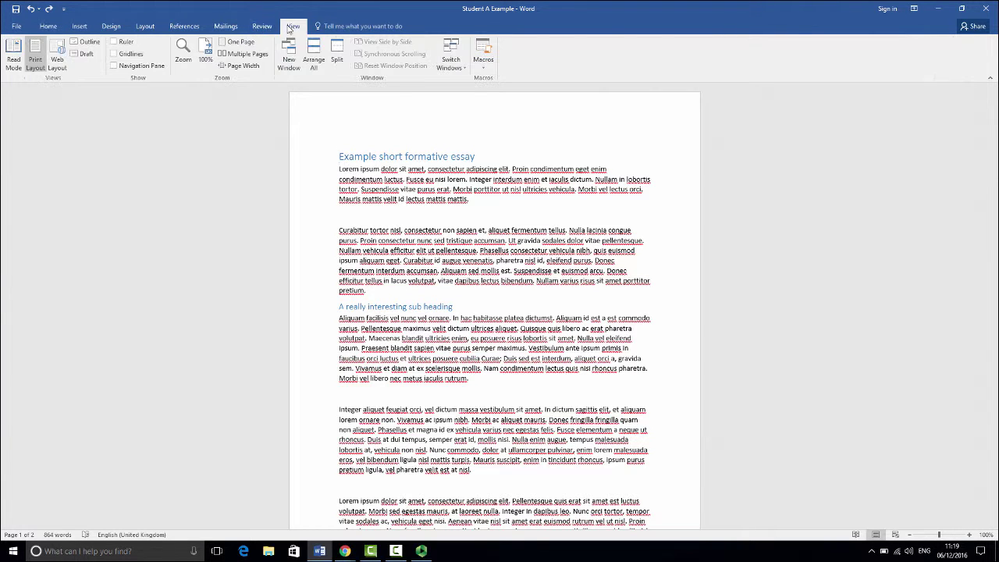
click(239, 66)
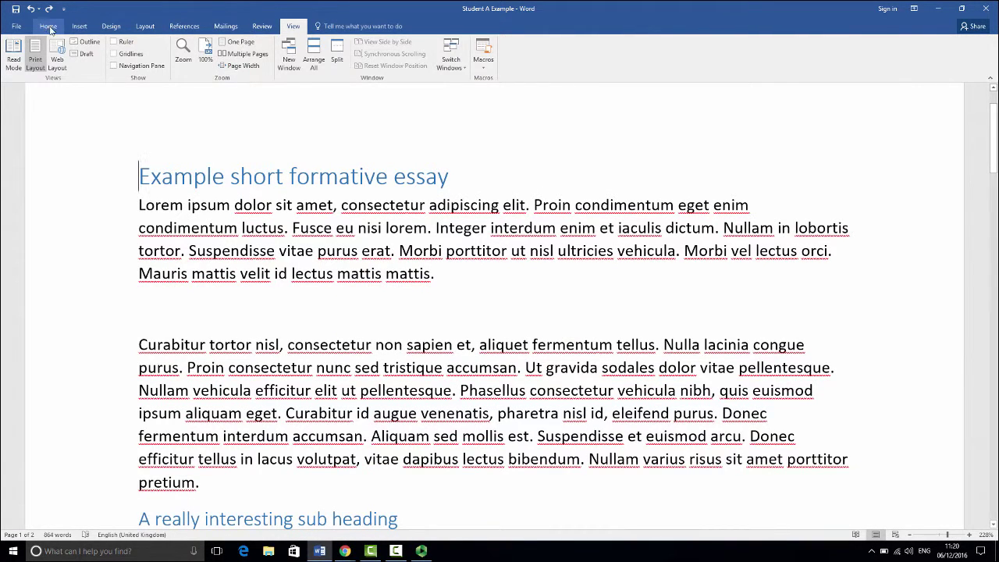
click(48, 26)
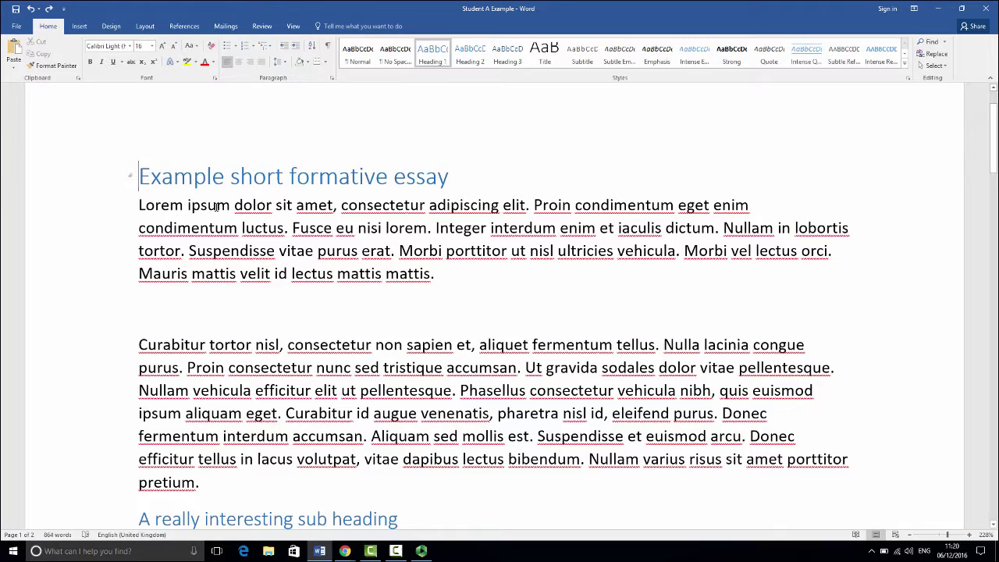
scroll(209, 319, down, 5)
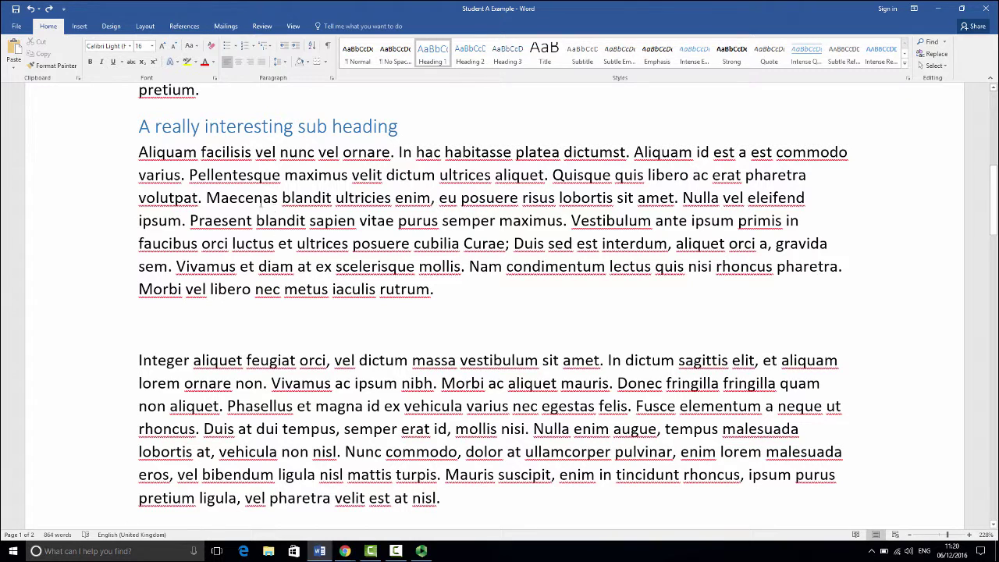
drag(139, 152, 332, 198)
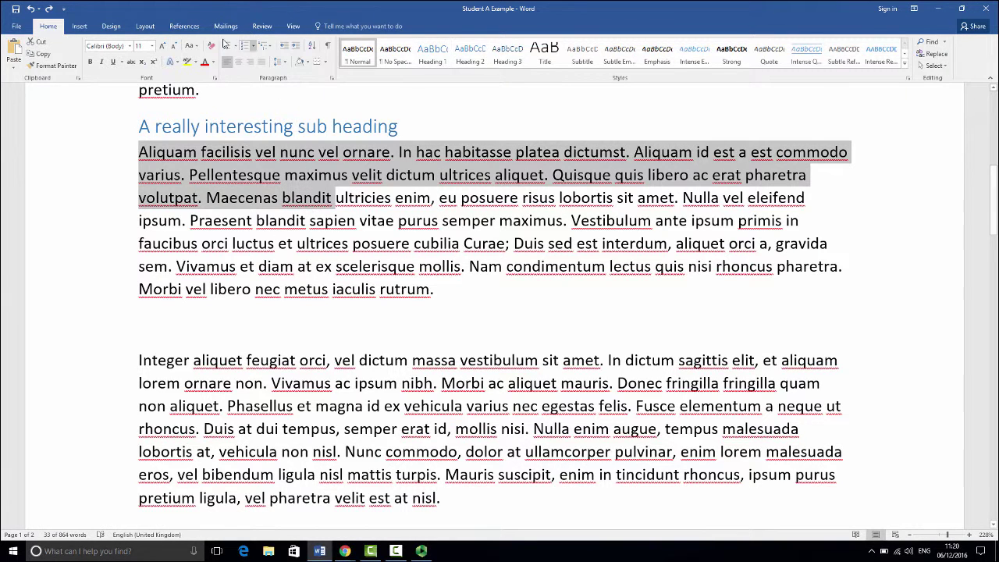
Highlight the selected lines in yellow, then select 'Nam condimentum lectus quis'
click(187, 63)
click(473, 266)
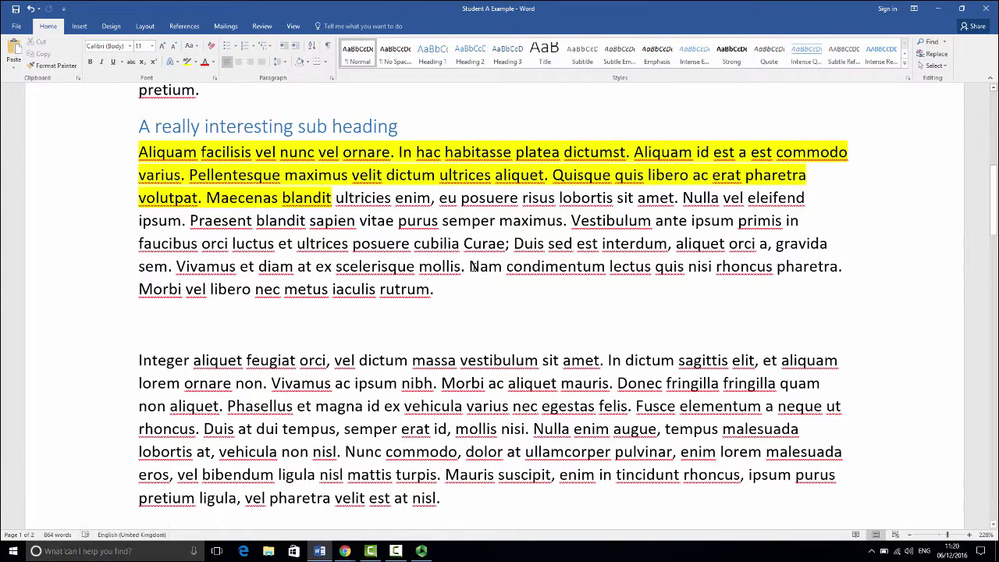
drag(473, 266, 690, 266)
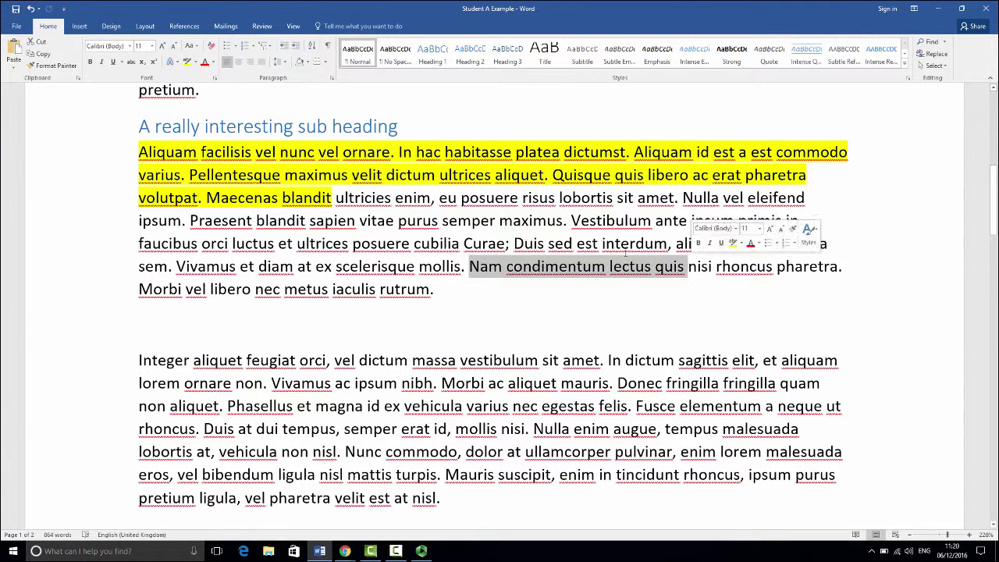
Add a 'My feedback' comment to the selected phrase and return to the essay text
click(263, 26)
click(196, 55)
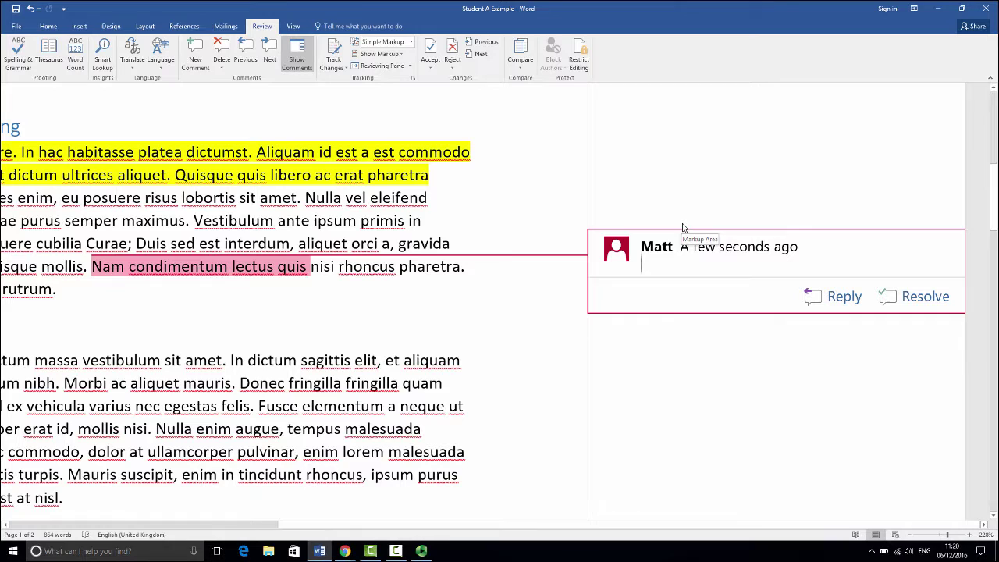
text(My feedbac)
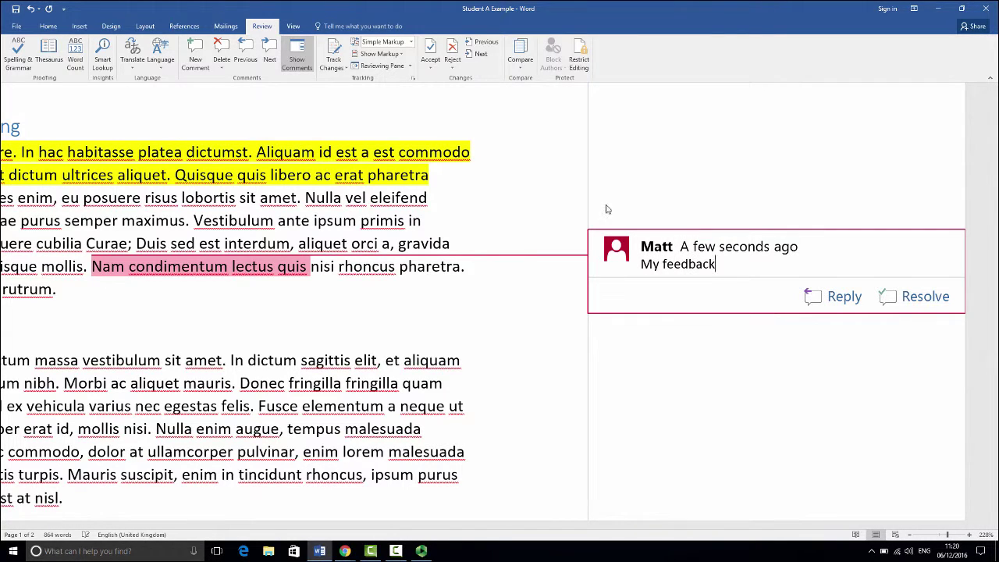
text(k)
click(311, 291)
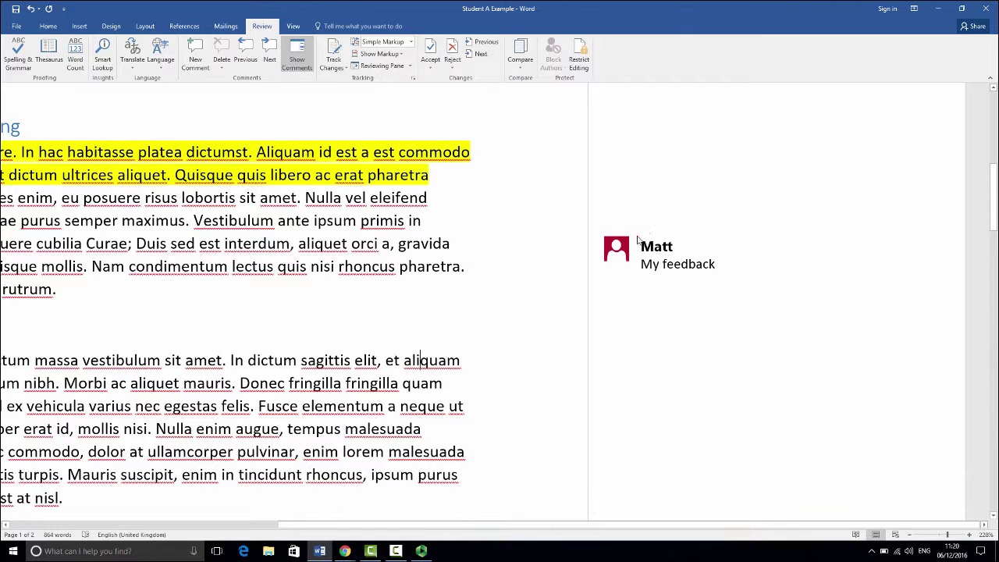
click(638, 240)
click(245, 292)
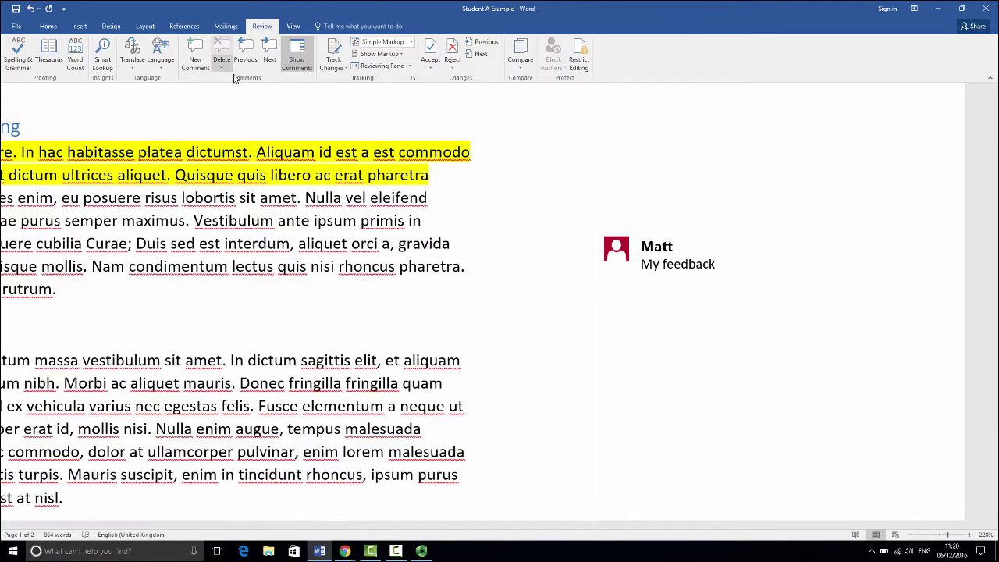
click(250, 525)
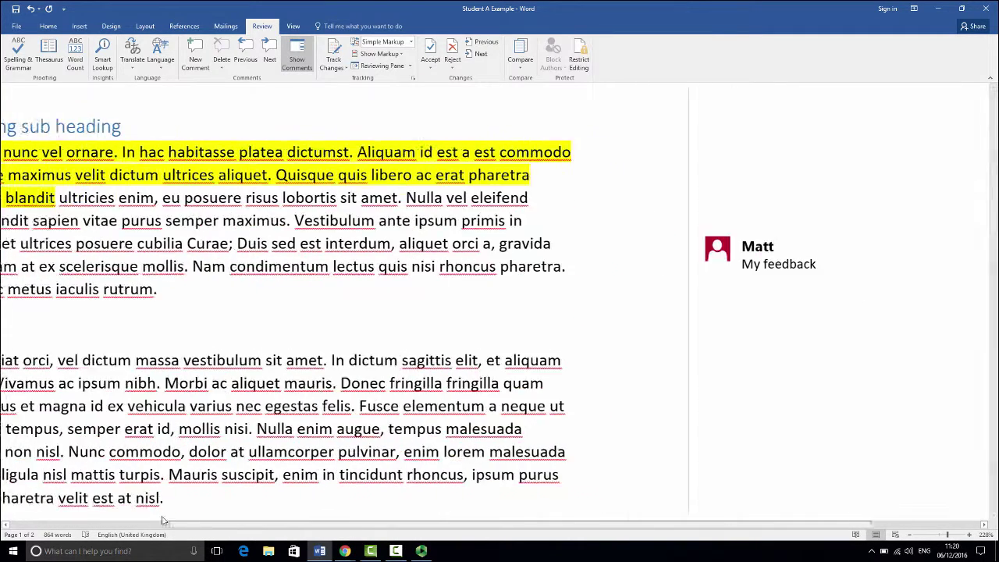
Drag the 'Morbi ac aliquet mauris … mollis nisi' sentences to after 'at nisl.' at the paragraph end
scroll(429, 325, down, 2)
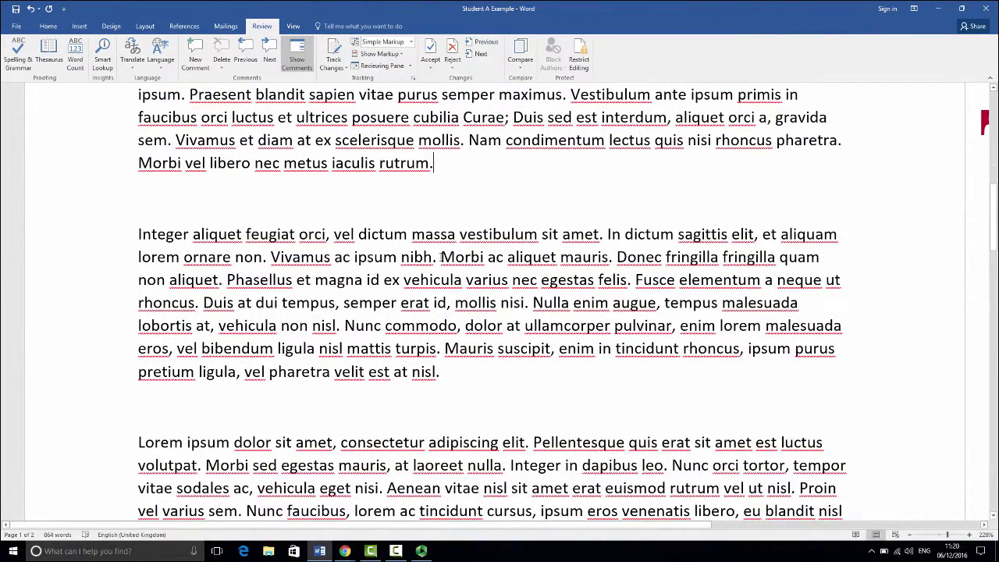
drag(442, 256, 584, 390)
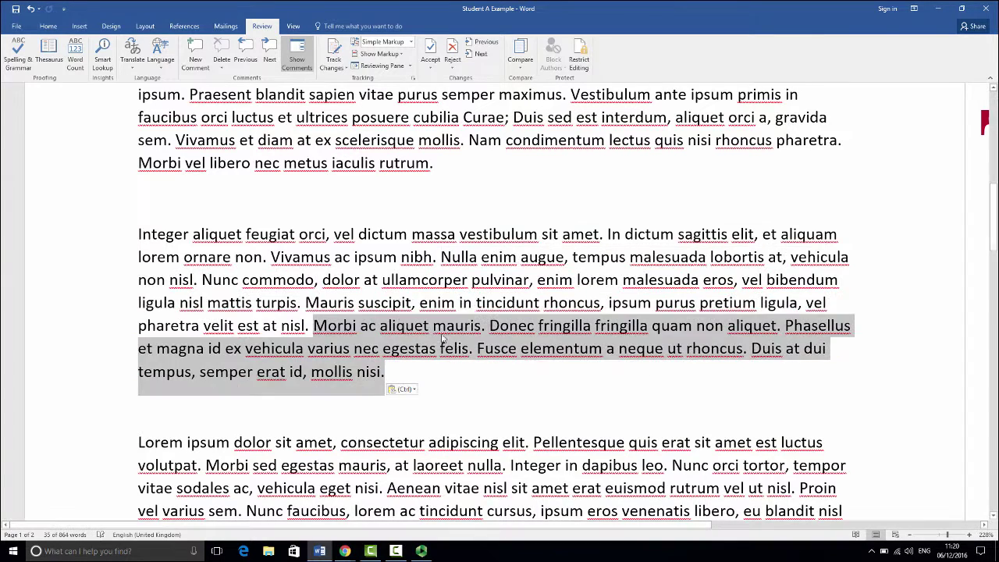
click(318, 326)
scroll(610, 315, down, 3)
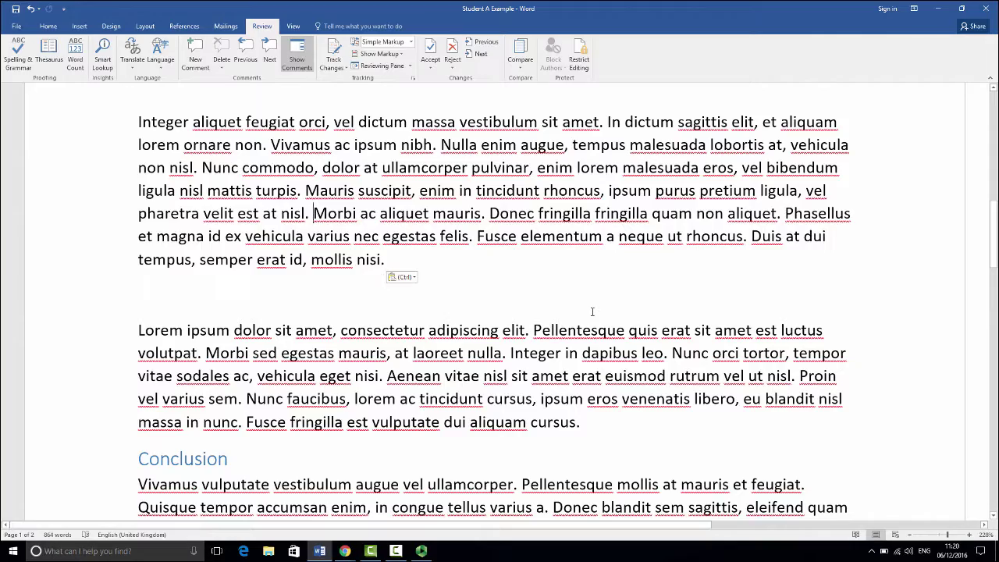
scroll(543, 299, down, 2)
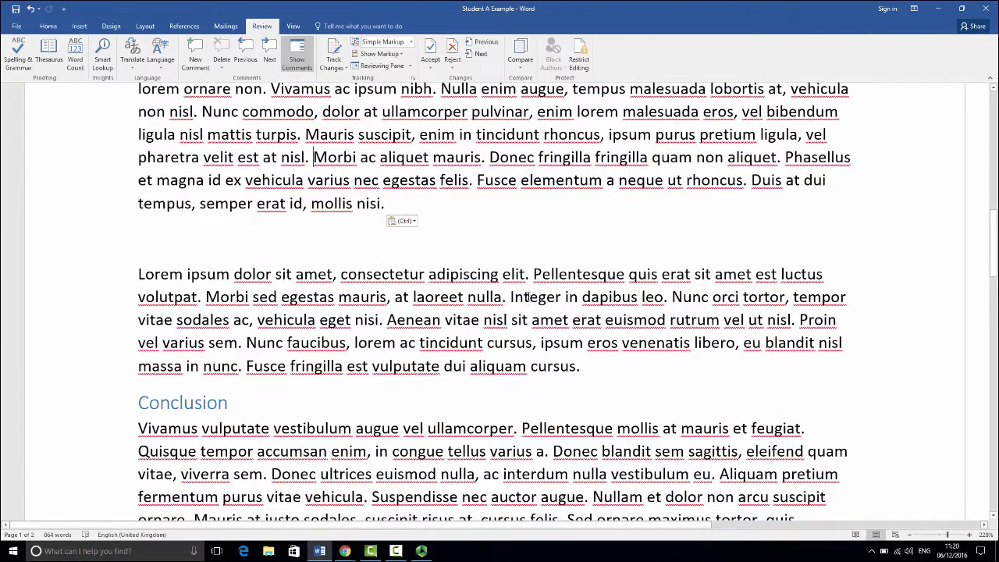
scroll(528, 297, down, 3)
click(344, 550)
Show the Yorkshare Accessibility page with its mini-lecture and quiz in Chrome
click(290, 502)
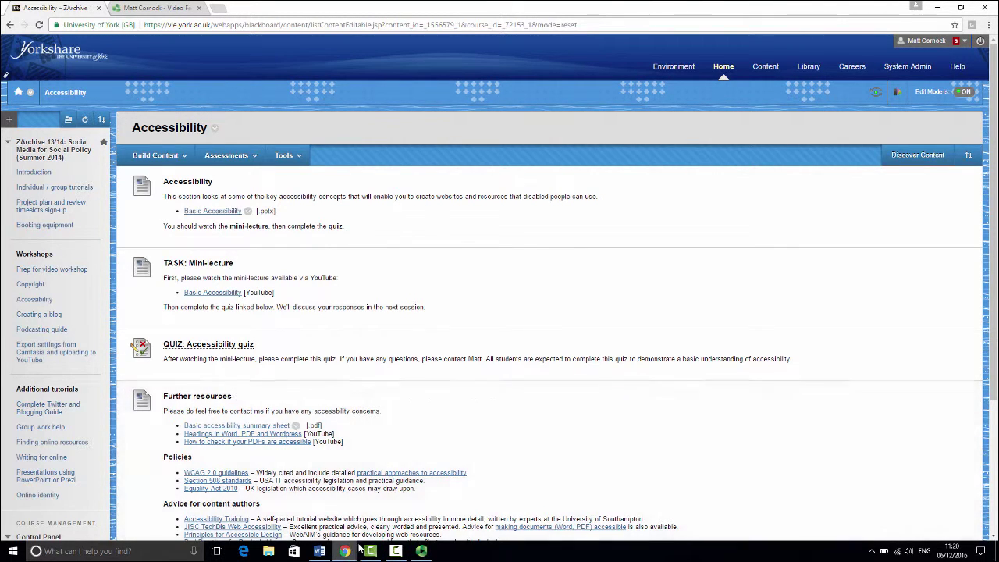
mouse_move(321, 555)
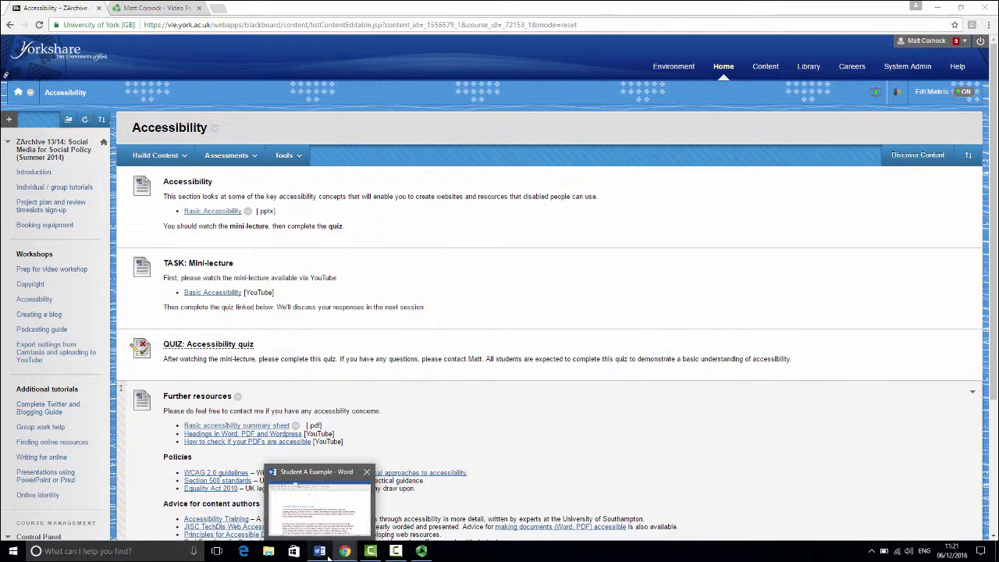
Stop the Panopto recording, confirm the session name 'MODULE - Student A', and upload it
click(324, 554)
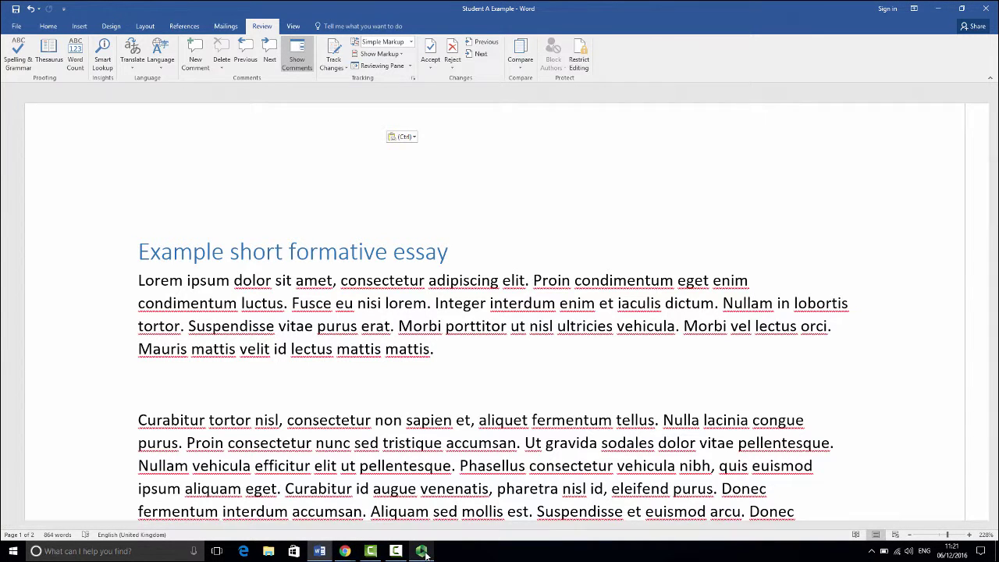
mouse_move(423, 554)
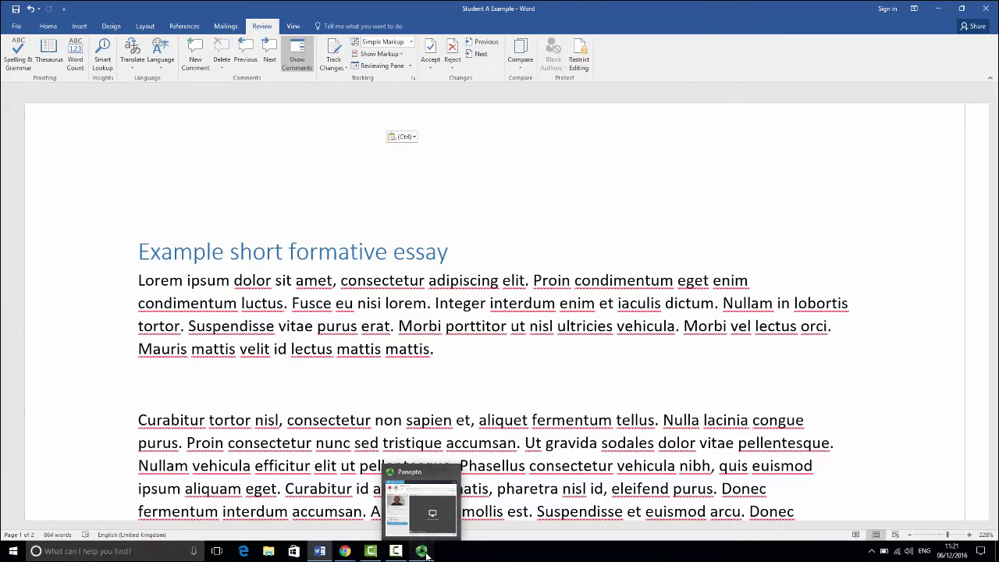
click(422, 552)
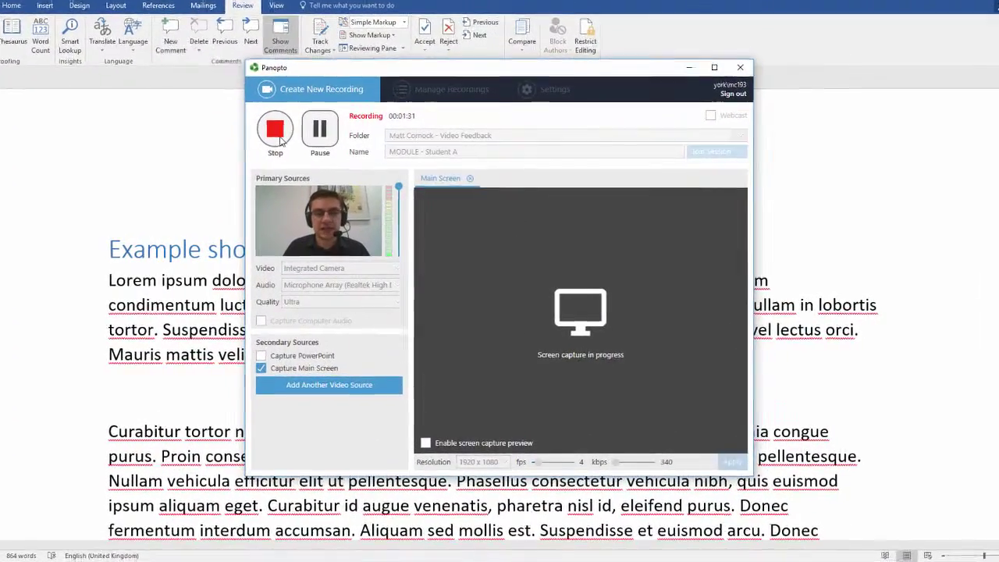
click(280, 132)
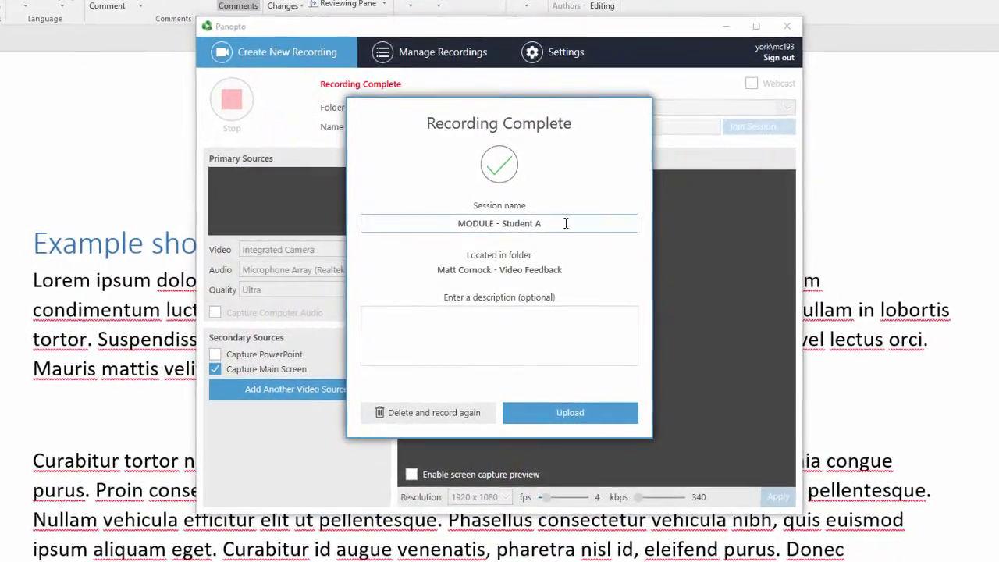
drag(562, 224, 443, 224)
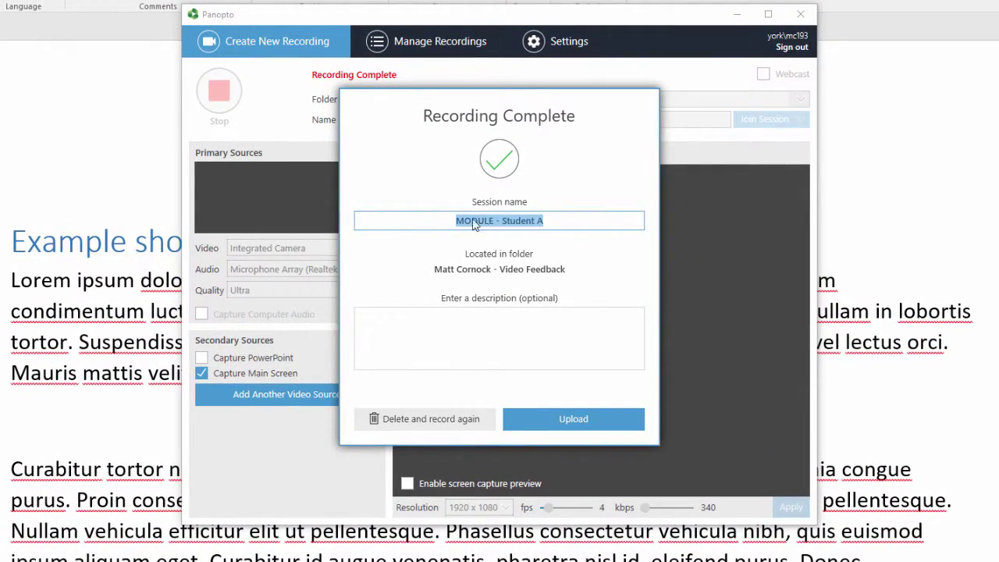
click(549, 221)
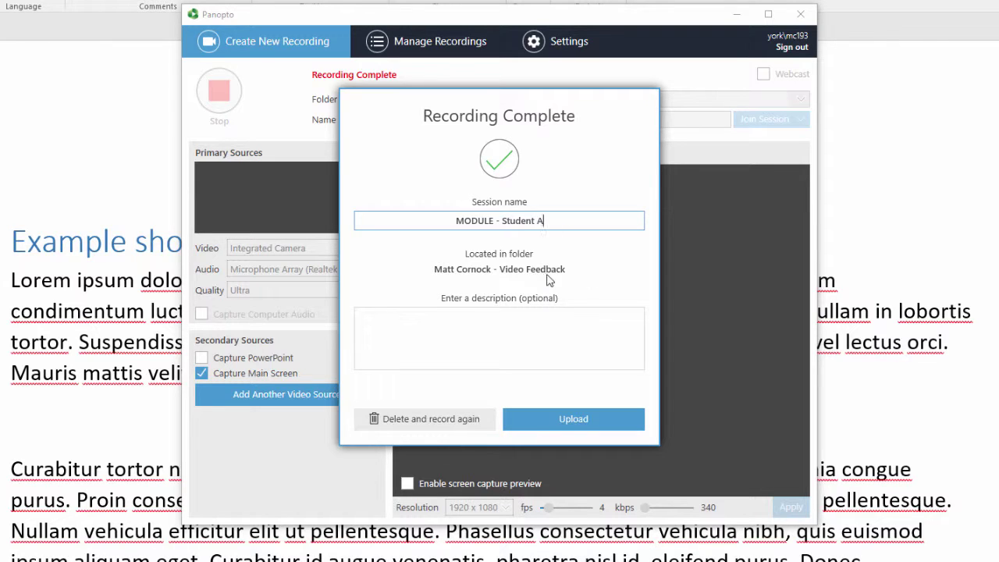
click(552, 416)
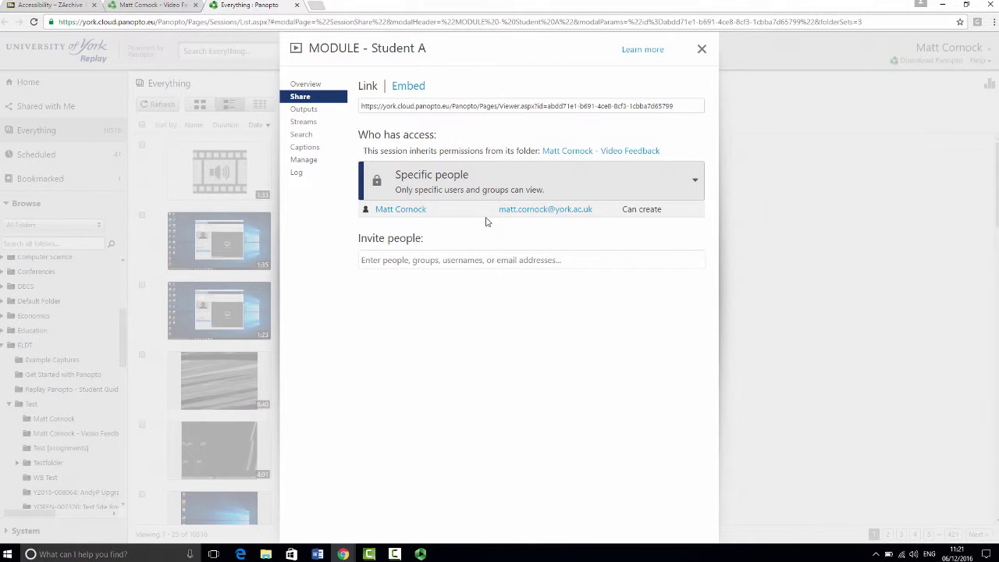
Invite the student by their university username and save the sharing change
click(515, 262)
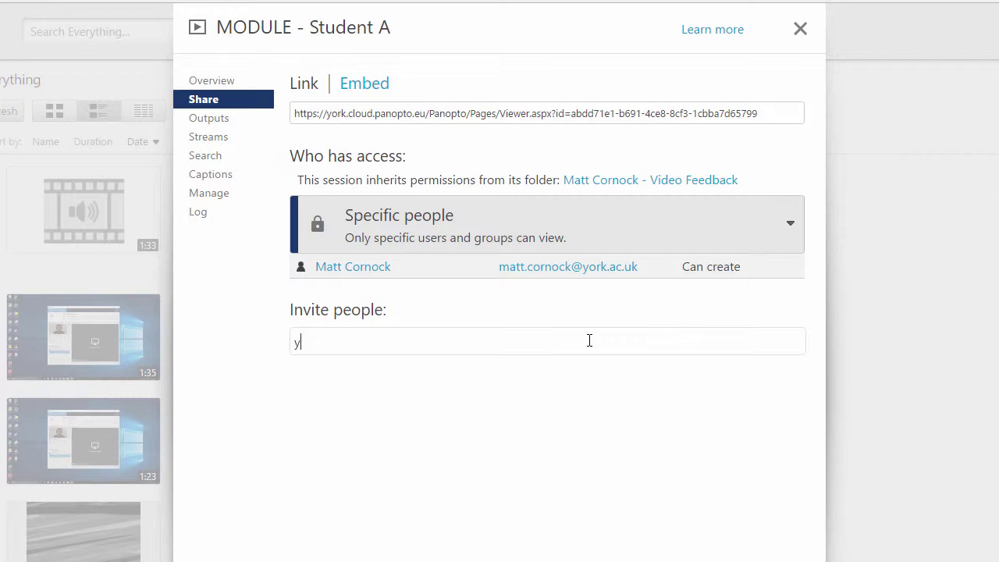
text(ork\mc500)
click(450, 372)
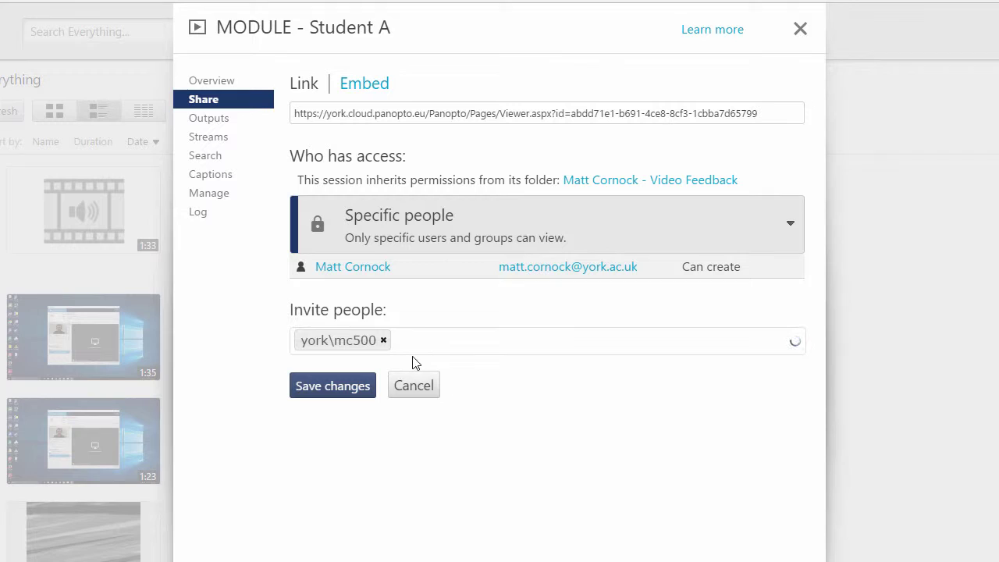
click(347, 392)
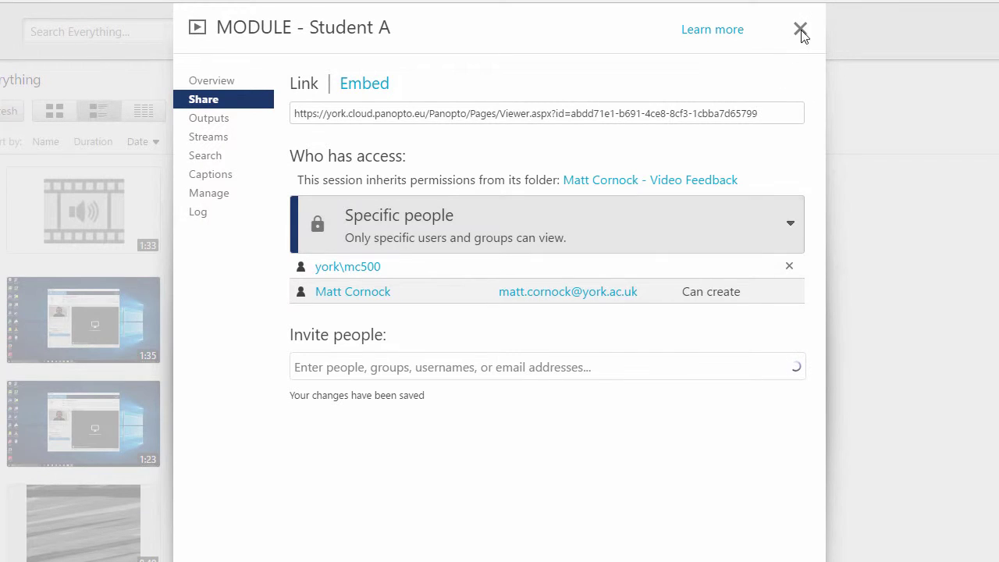
Select the Student A session's share link, then view the Shared with Me recordings list
click(645, 117)
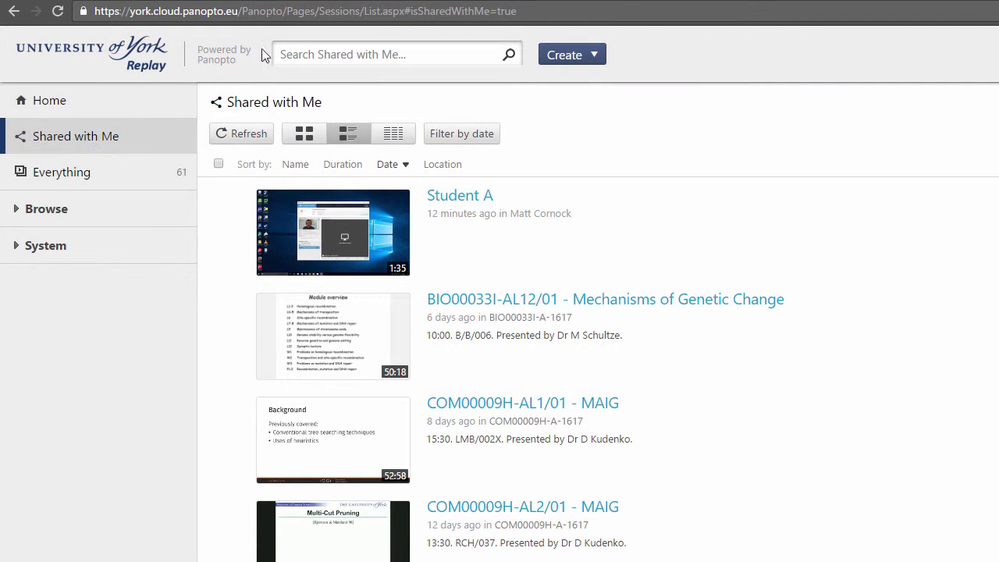
click(267, 11)
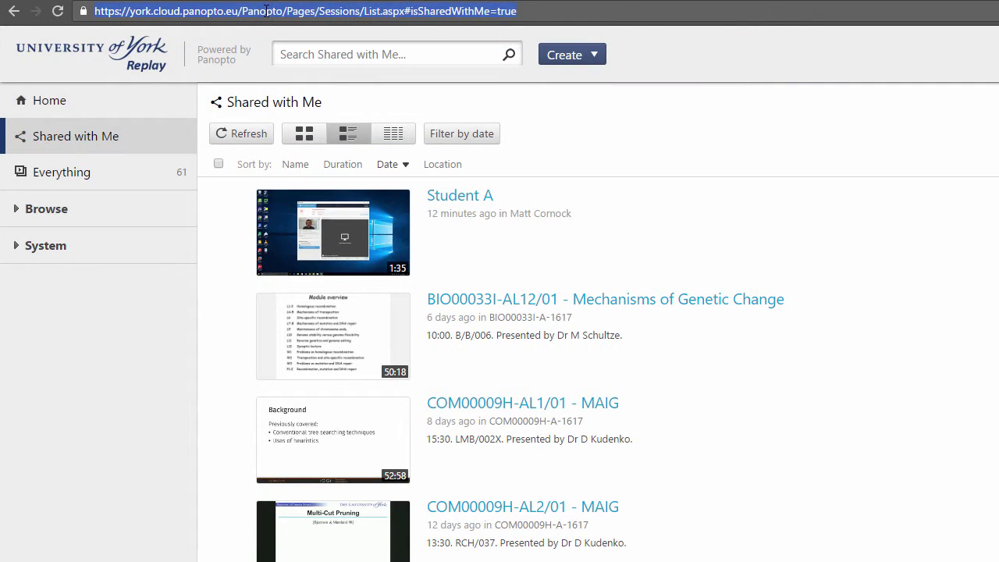
click(118, 134)
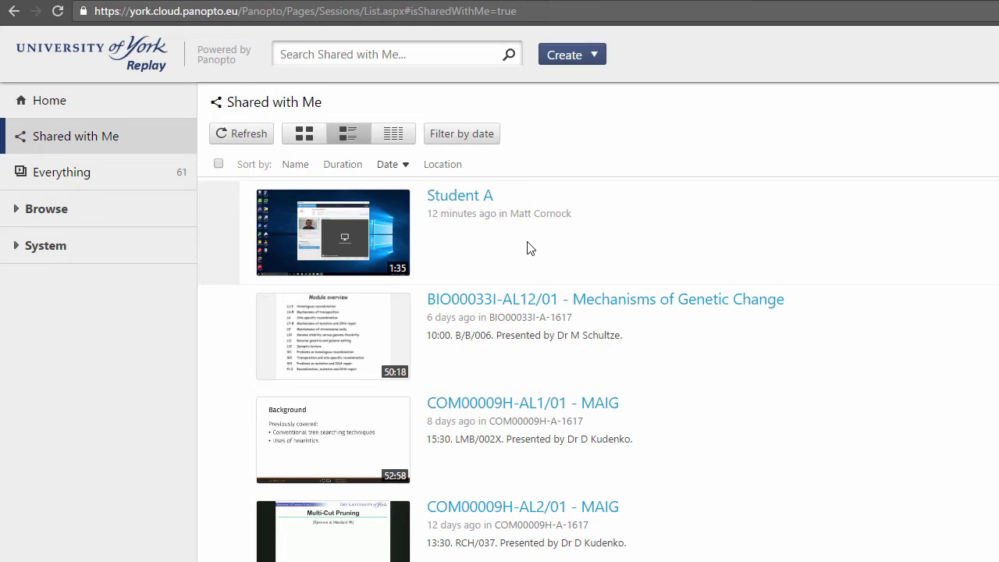